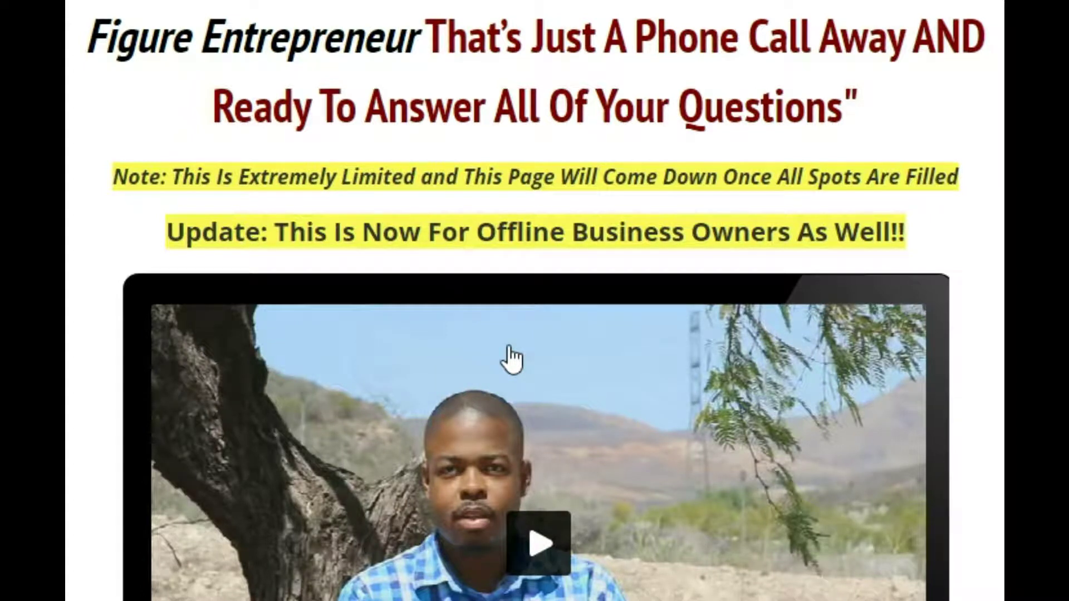
pyautogui.scroll(-2, 669, 376)
pyautogui.scroll(-6, 783, 406)
pyautogui.scroll(-4, 818, 460)
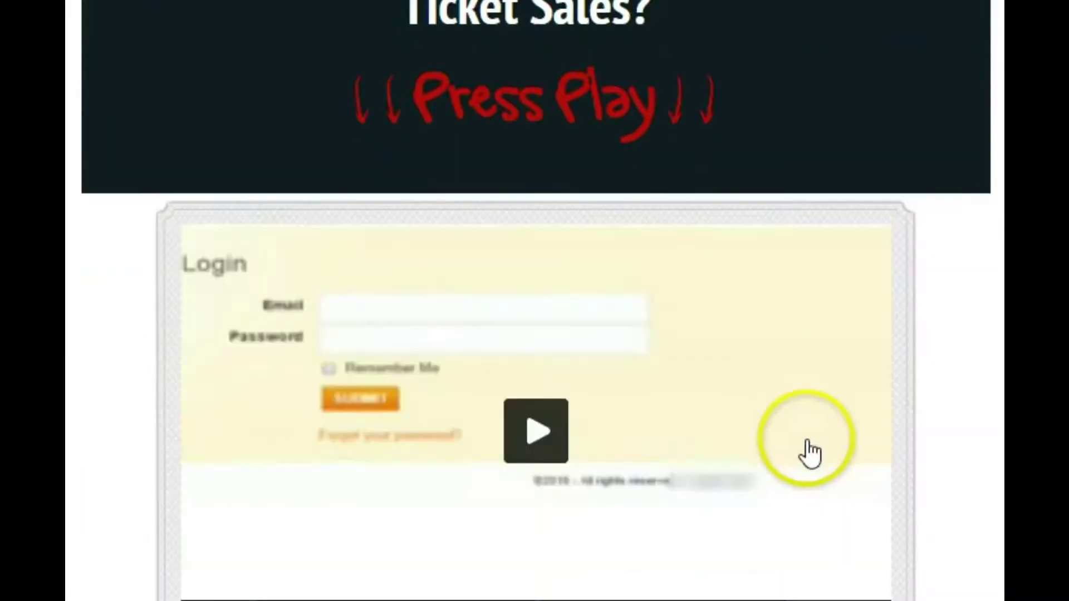
pyautogui.scroll(-5, 808, 447)
pyautogui.scroll(-5, 822, 451)
pyautogui.scroll(-5, 822, 451)
pyautogui.scroll(-5, 822, 452)
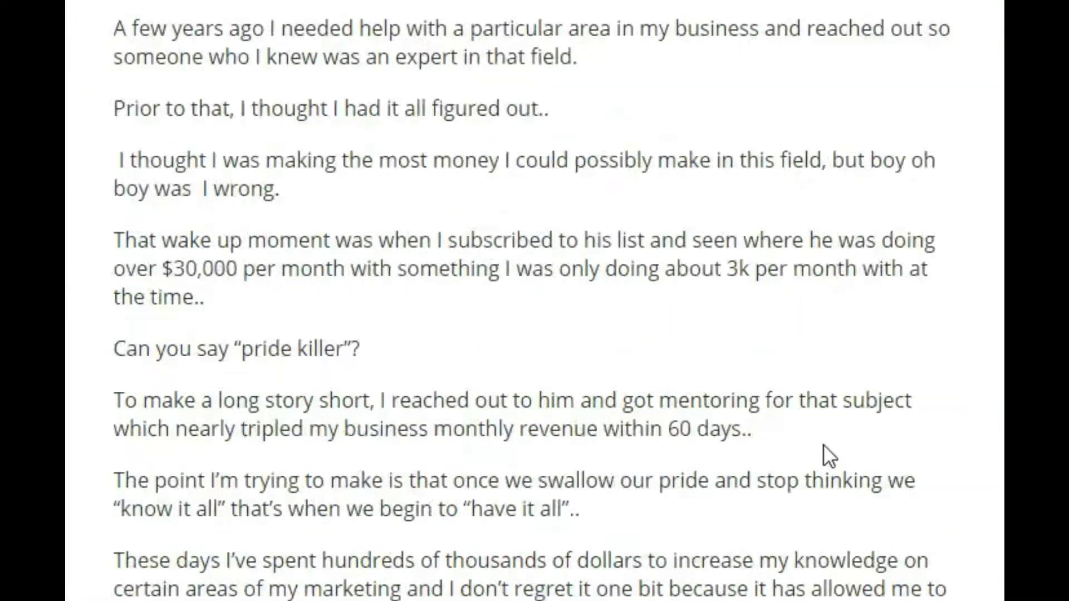
pyautogui.scroll(-5, 822, 457)
pyautogui.scroll(-5, 822, 456)
pyautogui.scroll(-5, 823, 456)
pyautogui.scroll(-5, 822, 456)
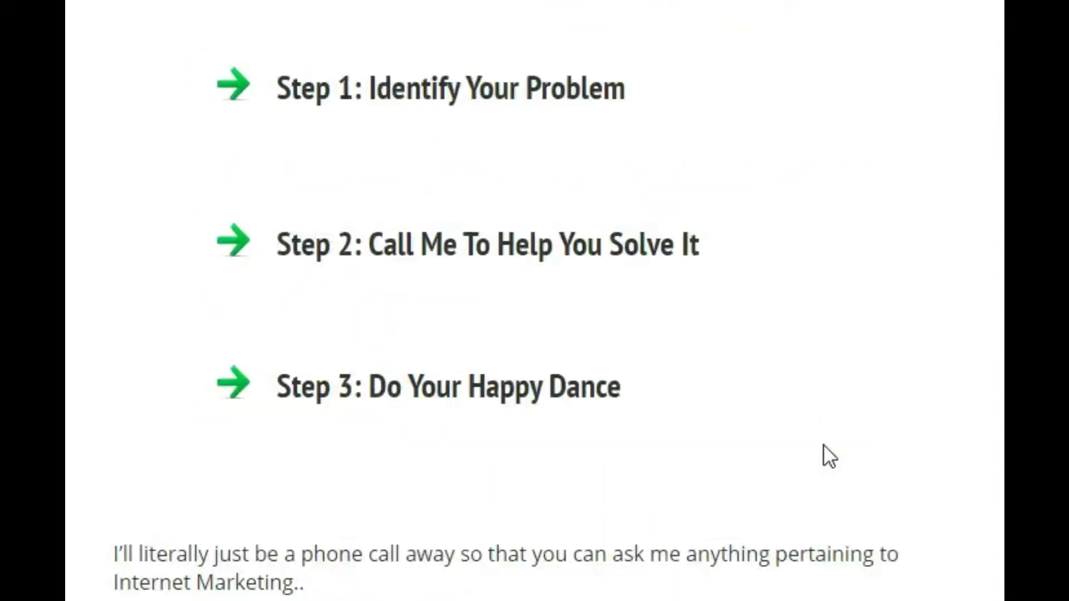
pyautogui.scroll(-5, 828, 456)
pyautogui.scroll(-5, 828, 456)
pyautogui.scroll(-5, 828, 456)
pyautogui.scroll(-5, 829, 456)
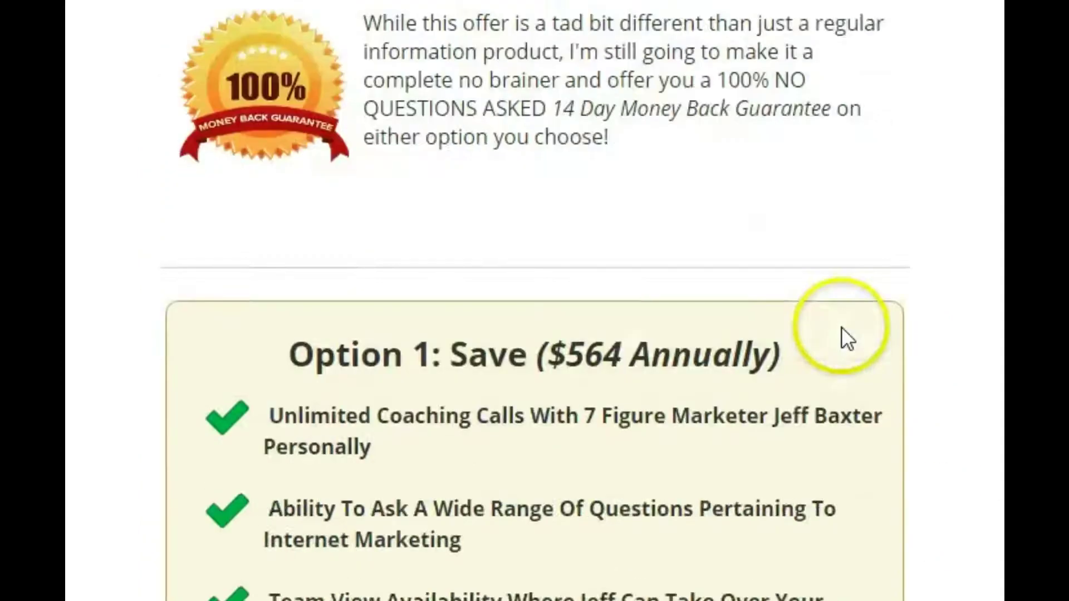
pyautogui.scroll(-5, 841, 327)
pyautogui.moveTo(436, 402); pyautogui.dragTo(656, 406)
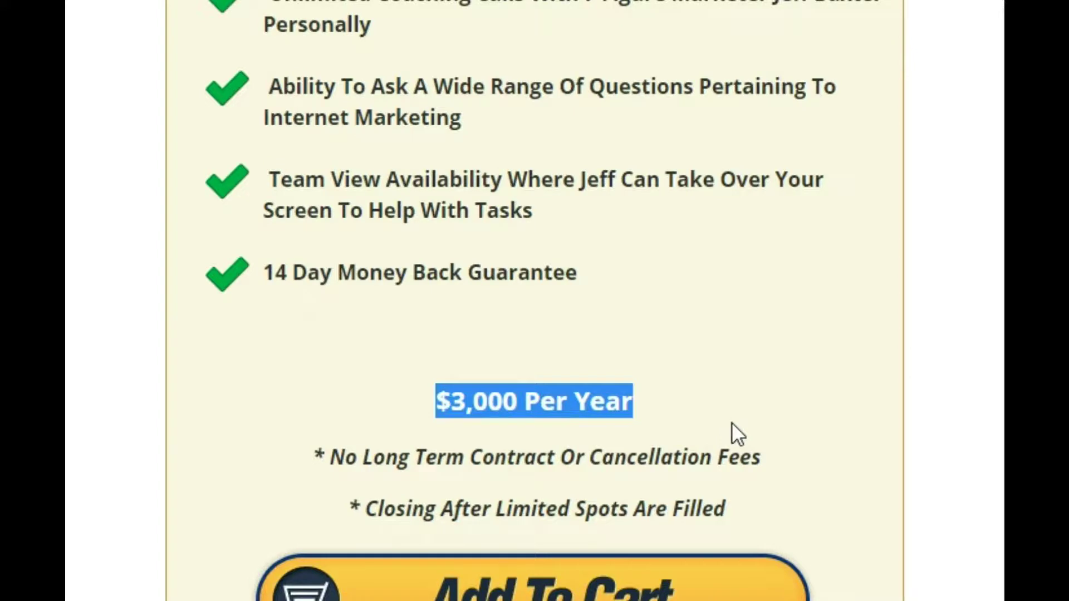
# Clear the highlight from the $3,000 Per Year price on the sales page.
pyautogui.click(606, 378)
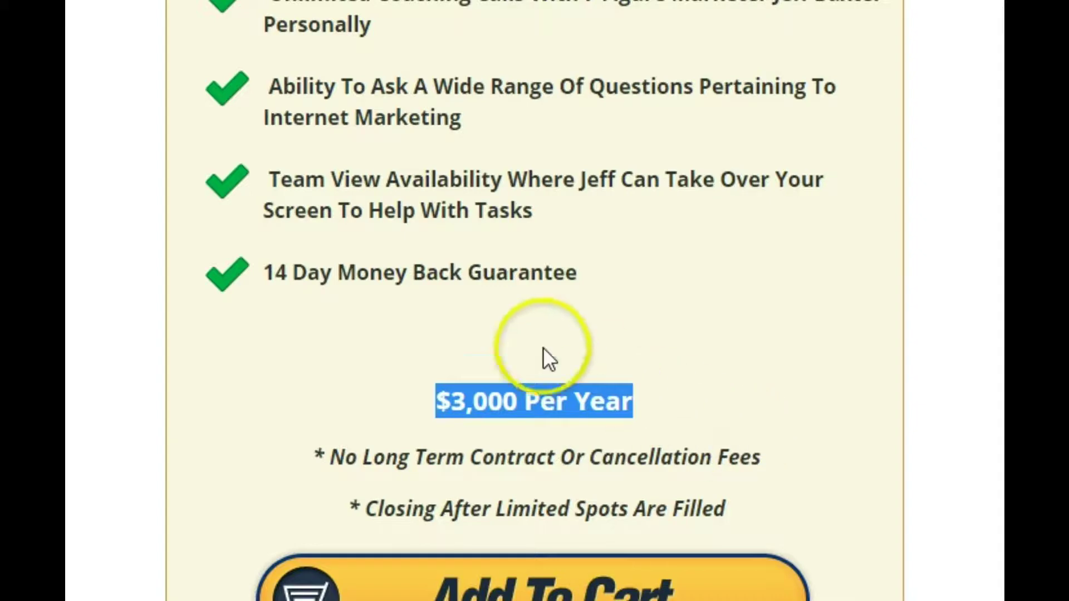
pyautogui.click(259, 99)
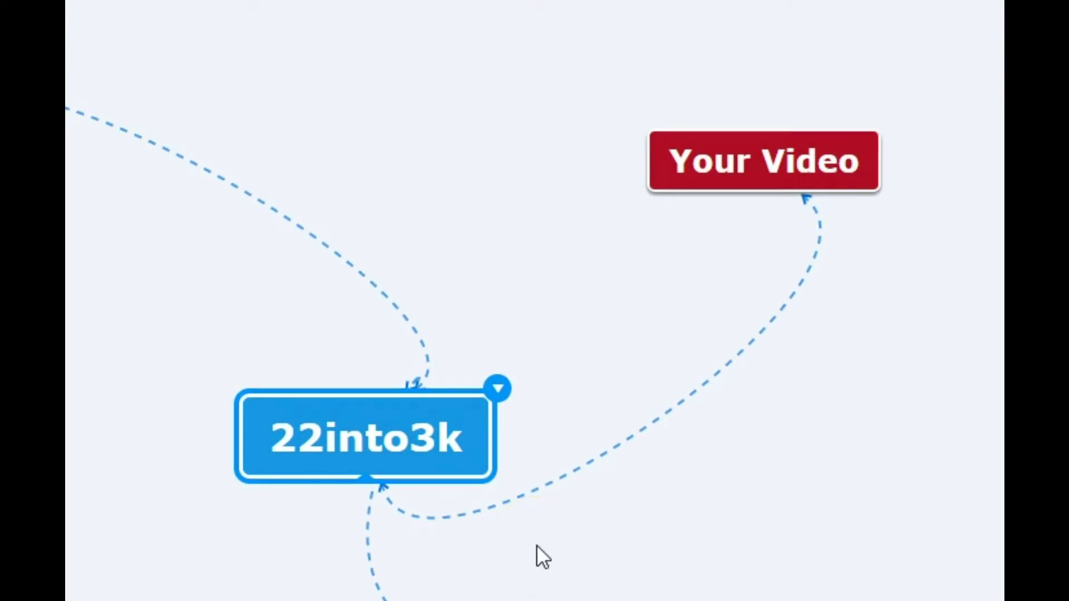
# Add a small label box on the dashed link from 22into3k to Your Video.
pyautogui.click(655, 424)
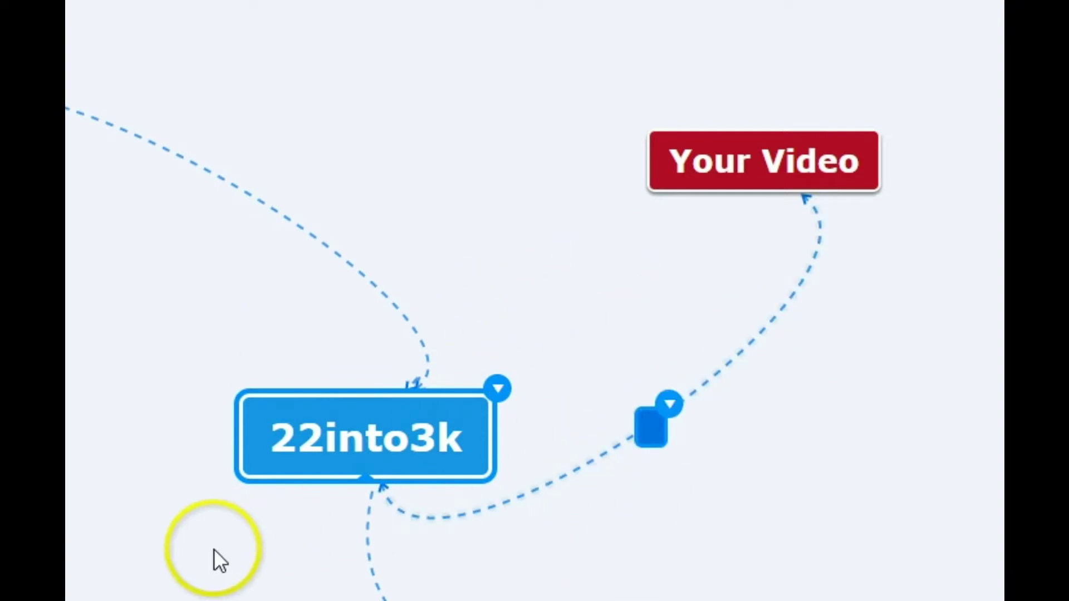